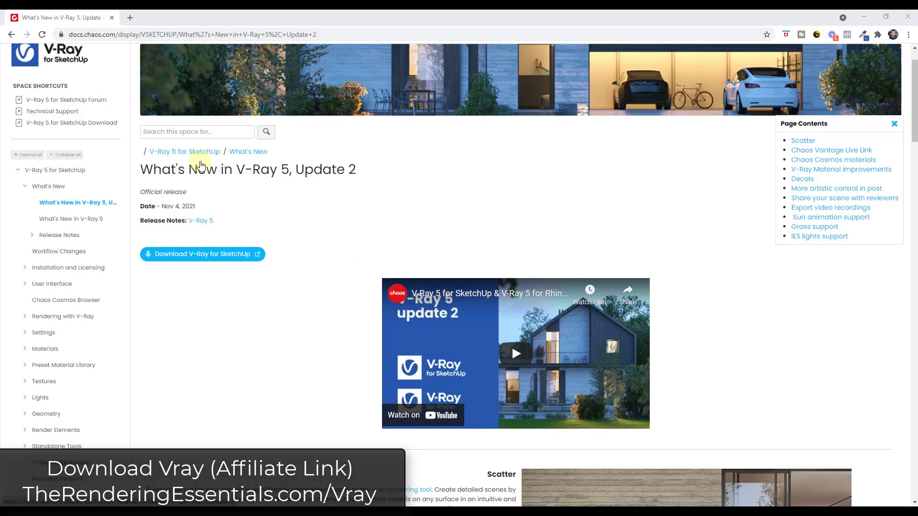
# Open the 'new scattering tool' link from the Update 2 release notes in a new tab
pyautogui.scroll(-2, 256, 175)
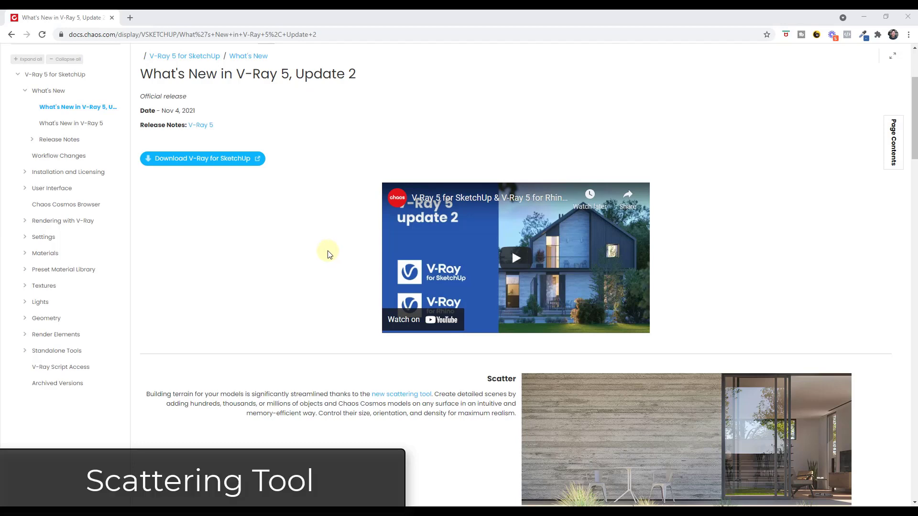
pyautogui.scroll(-4, 328, 260)
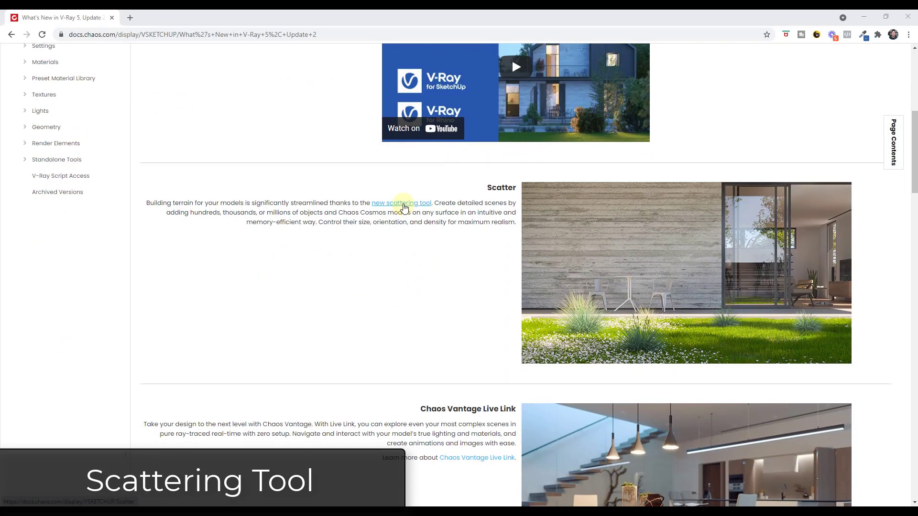
pyautogui.rightClick(404, 207)
pyautogui.click(423, 212)
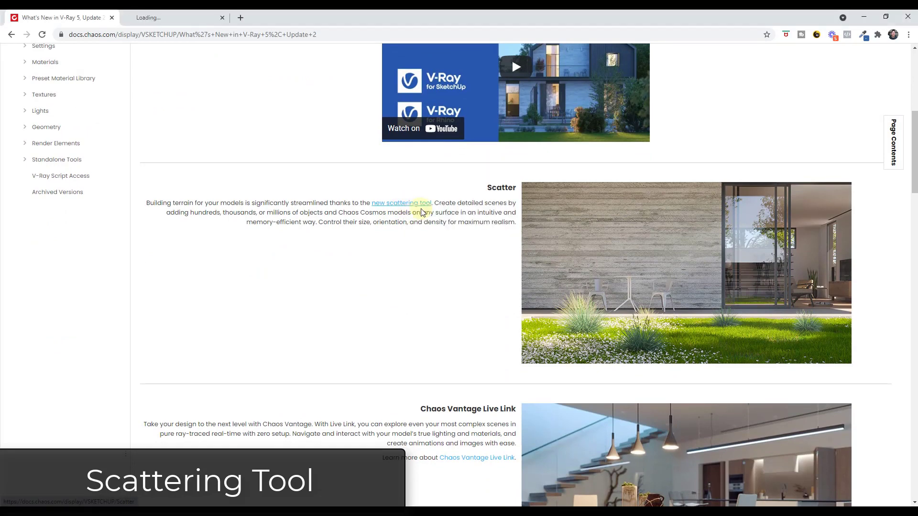
# Switch to the V-Ray Scatter documentation page and read its UI Paths section
pyautogui.hotkey('ctrl', 'Tab')
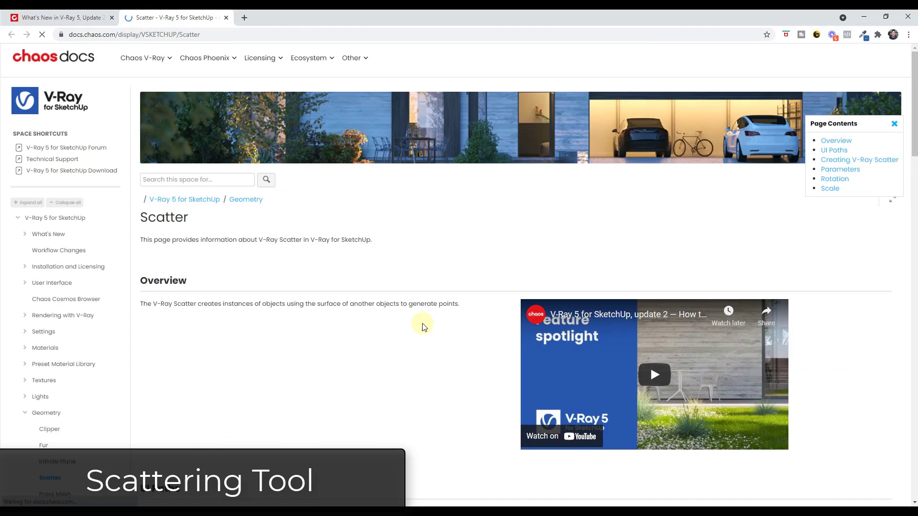
pyautogui.scroll(-2, 423, 311)
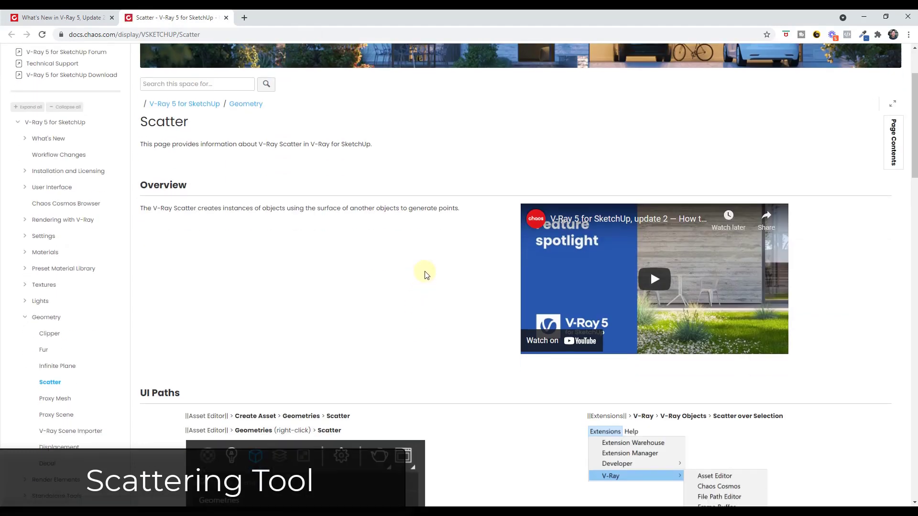
pyautogui.scroll(-9, 437, 277)
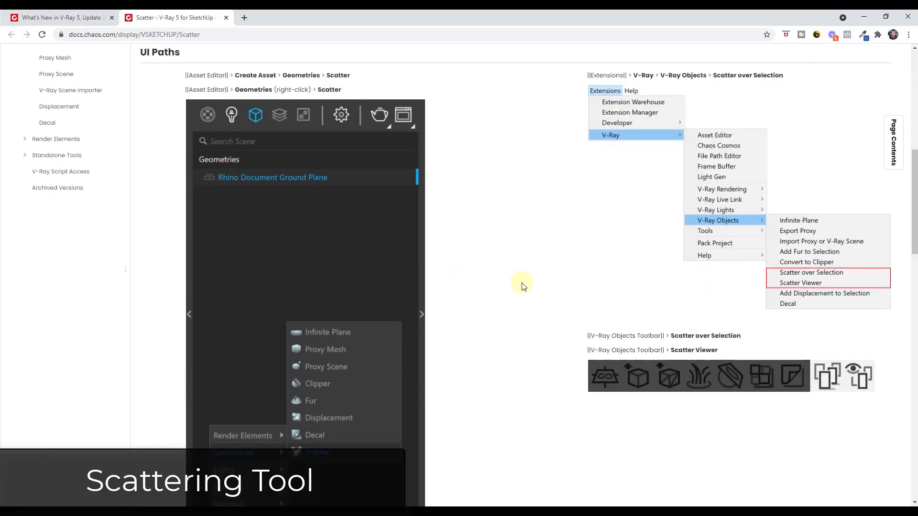
pyautogui.scroll(1, 523, 284)
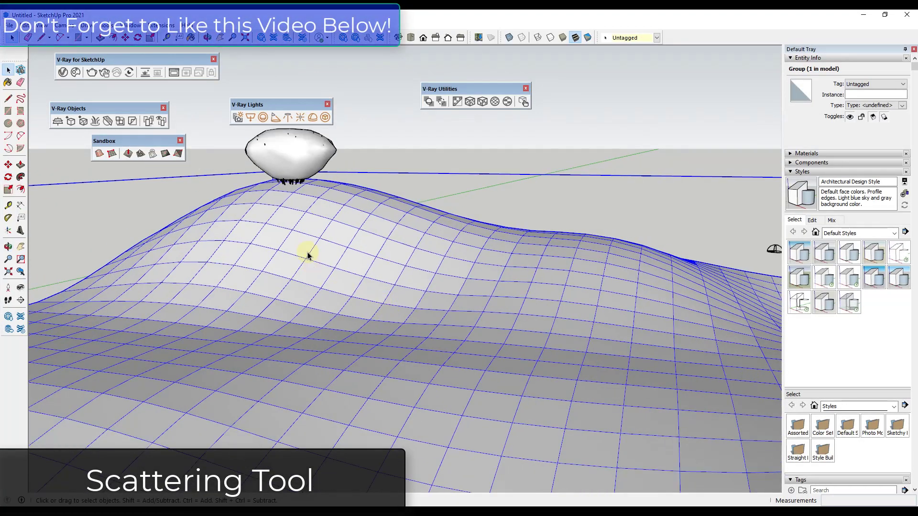
# Clear away the Lights and Sandbox toolbars and add a V-Ray Scatter over the terrain group
pyautogui.moveTo(275, 105); pyautogui.dragTo(285, 60)
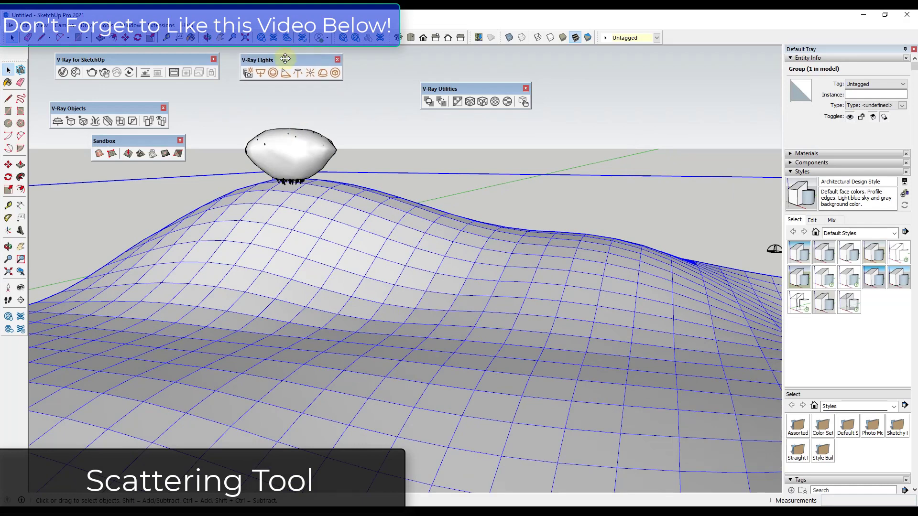
pyautogui.click(181, 140)
pyautogui.moveTo(283, 230)
pyautogui.mouseDown(button='middle')
pyautogui.moveTo(360, 256)
pyautogui.moveTo(283, 225)
pyautogui.mouseUp(button='middle')
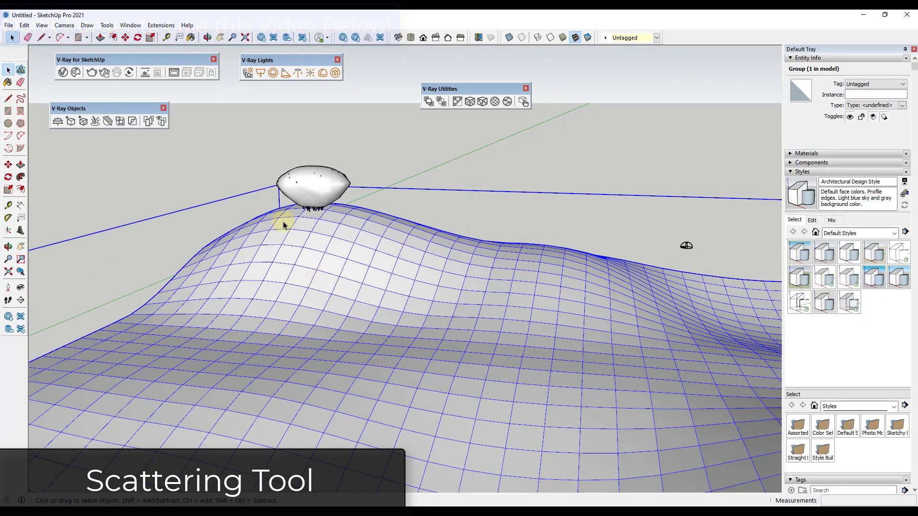
pyautogui.click(148, 122)
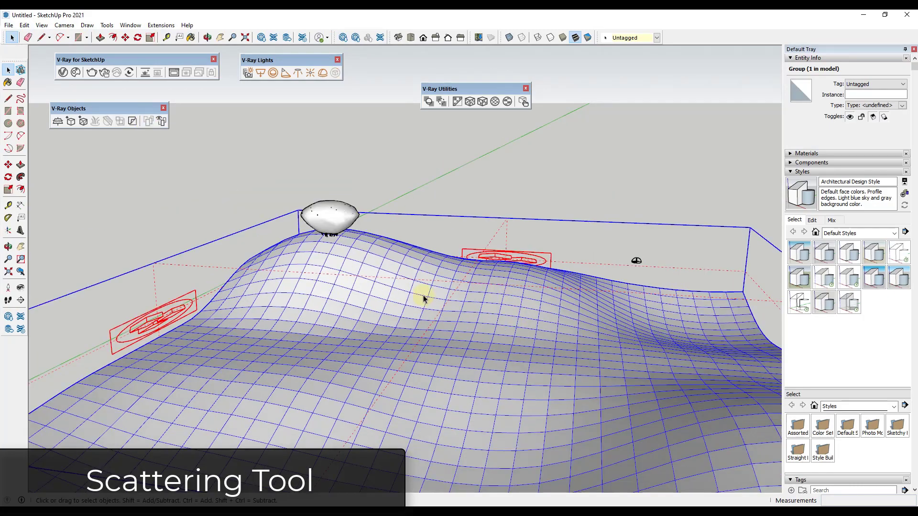
pyautogui.moveTo(142, 330); pyautogui.dragTo(377, 229, button='middle')
pyautogui.moveTo(480, 297); pyautogui.dragTo(553, 273, button='middle')
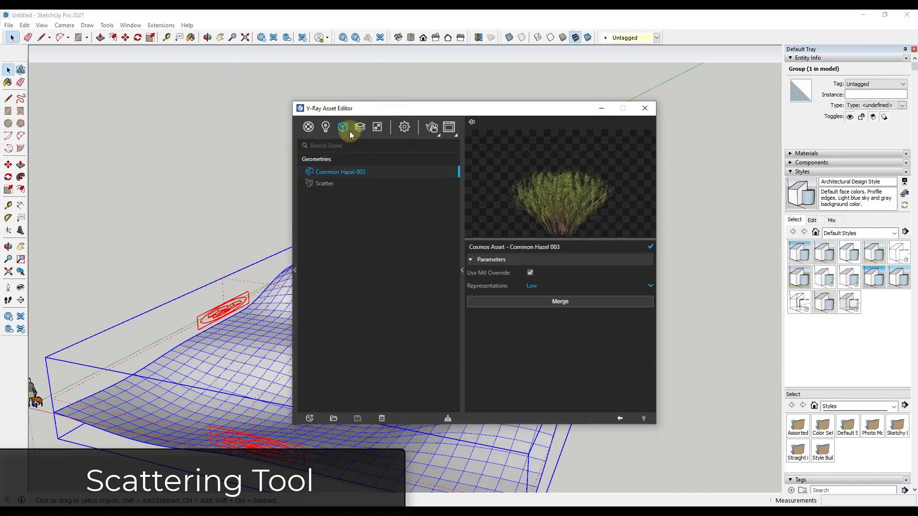
# Rename the Asset Editor's Scatter entry to 'Scatter Bushes' and enlarge the window to show its parameters
pyautogui.click(336, 183)
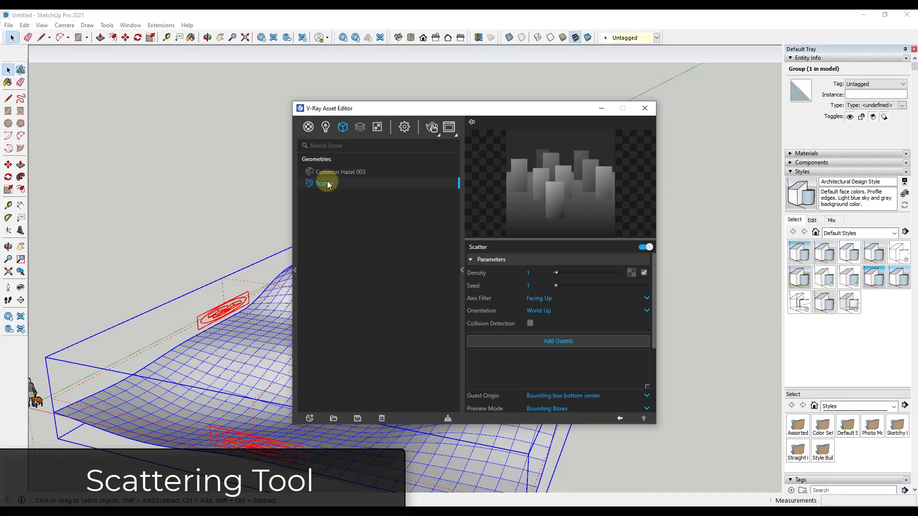
pyautogui.moveTo(465, 109); pyautogui.dragTo(650, 69)
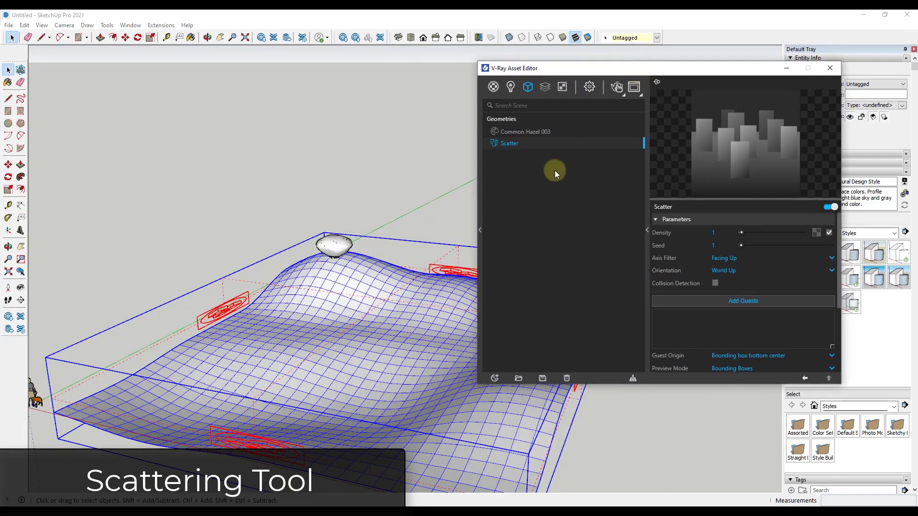
pyautogui.doubleClick(518, 143)
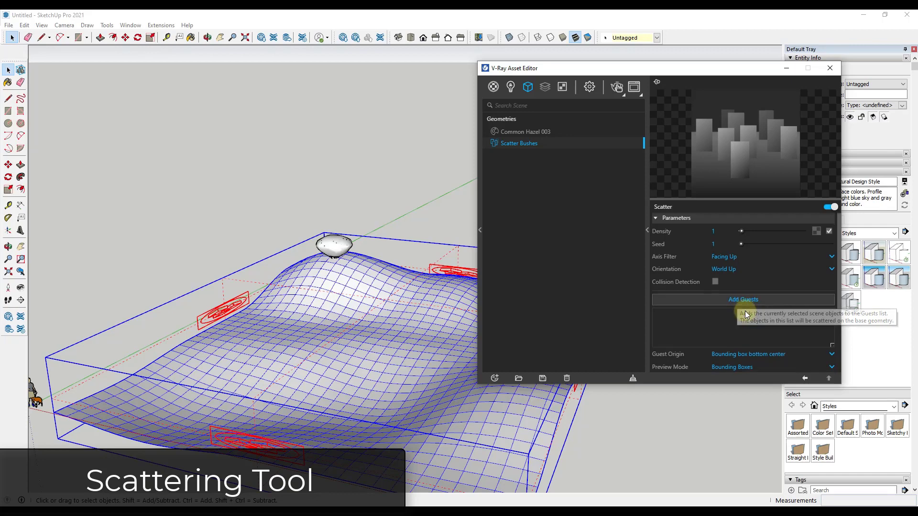
pyautogui.scroll(-2, 727, 334)
pyautogui.moveTo(710, 383); pyautogui.dragTo(704, 460)
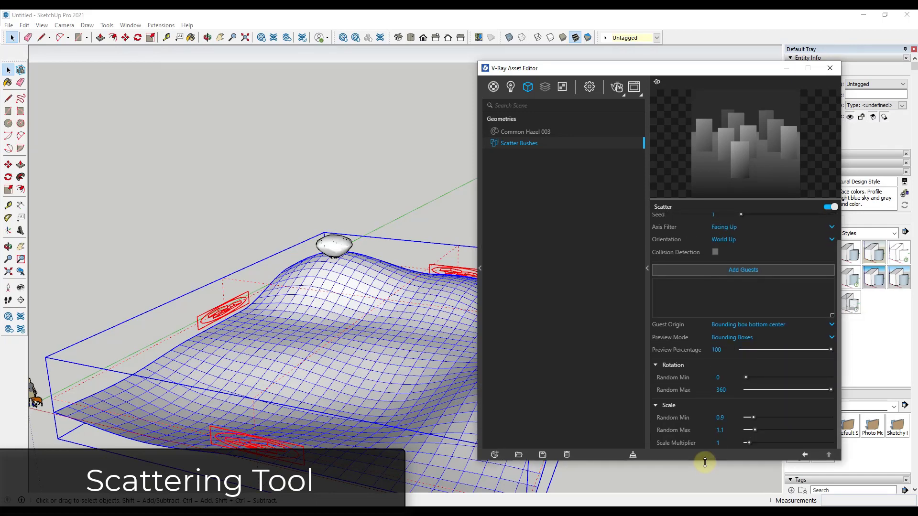
pyautogui.scroll(2, 722, 339)
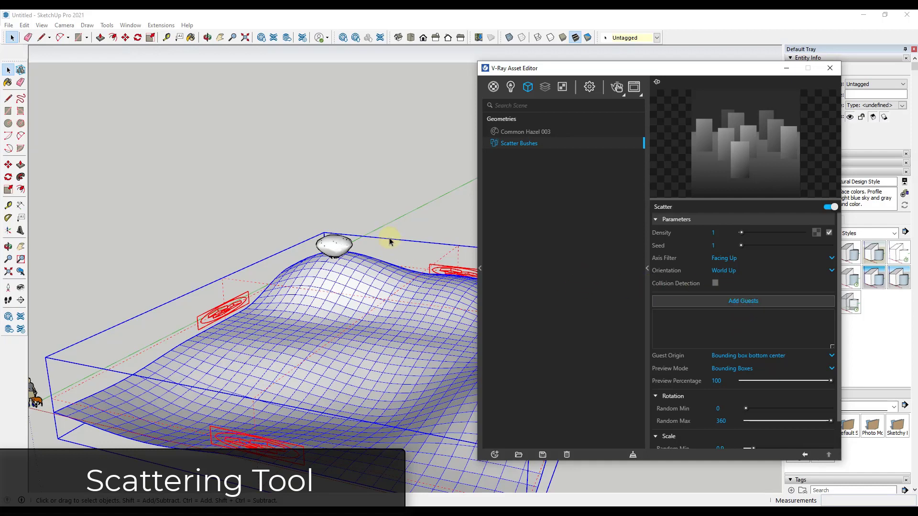
# Add the Common Hazel 003 bush as a guest of Scatter Bushes
pyautogui.click(336, 253)
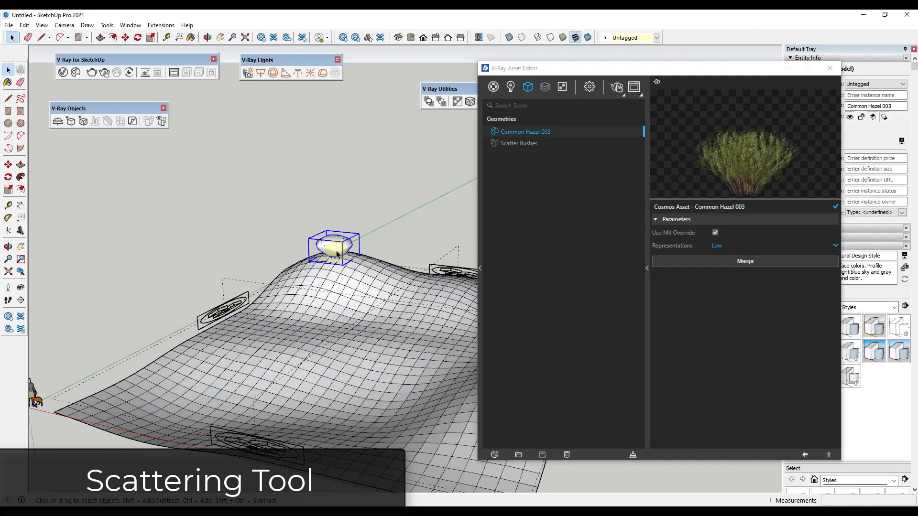
pyautogui.click(766, 156)
pyautogui.click(511, 145)
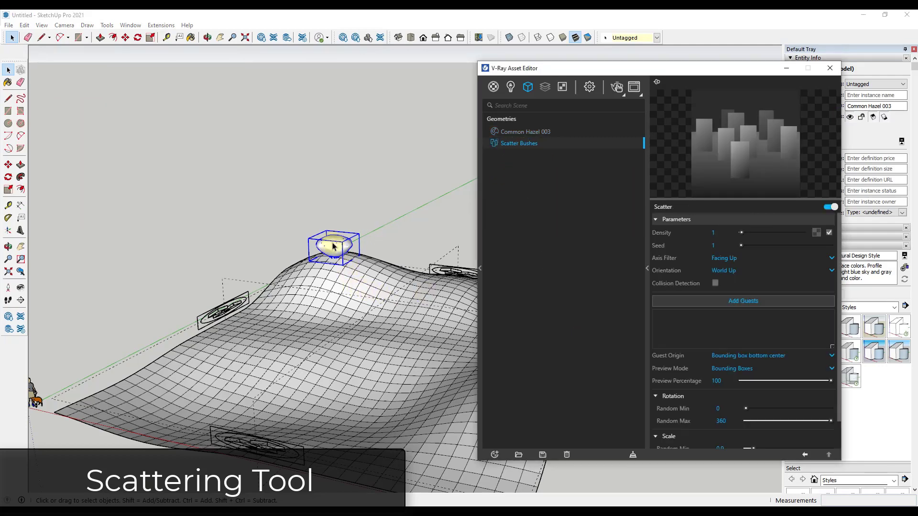
pyautogui.click(738, 300)
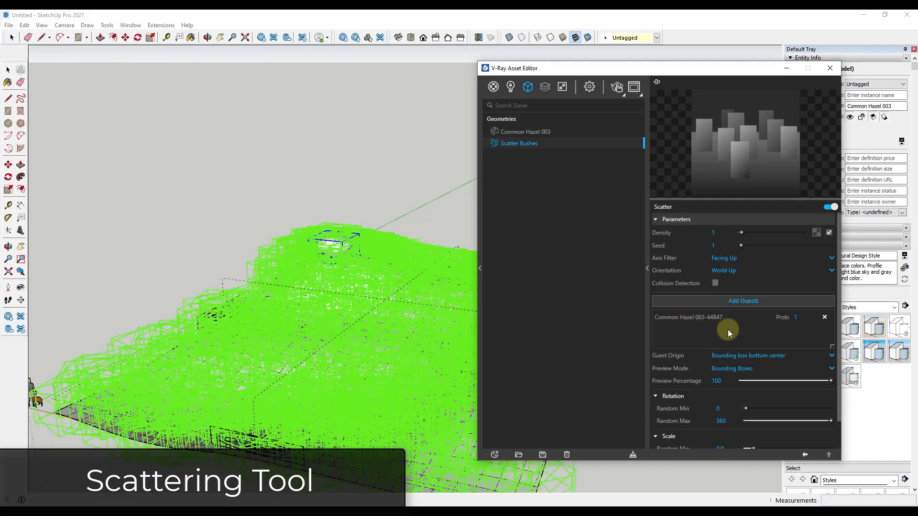
pyautogui.moveTo(285, 322)
pyautogui.mouseDown(button='middle')
pyautogui.moveTo(389, 334)
pyautogui.moveTo(283, 340)
pyautogui.moveTo(371, 334)
pyautogui.moveTo(234, 317)
pyautogui.moveTo(381, 313)
pyautogui.moveTo(229, 304)
pyautogui.mouseUp(button='middle')
pyautogui.scroll(5, 383, 301)
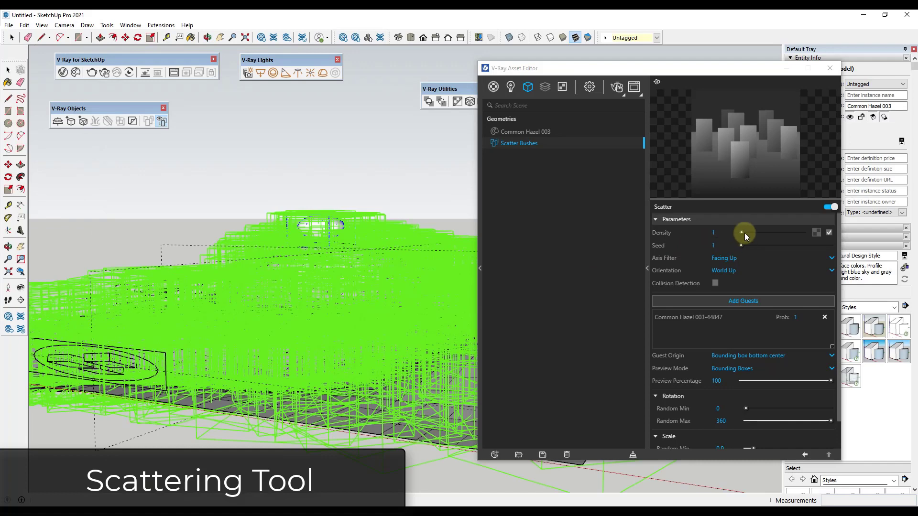
# Set the scatter density to .01 and orbit the terrain to inspect the bushes
pyautogui.click(726, 233)
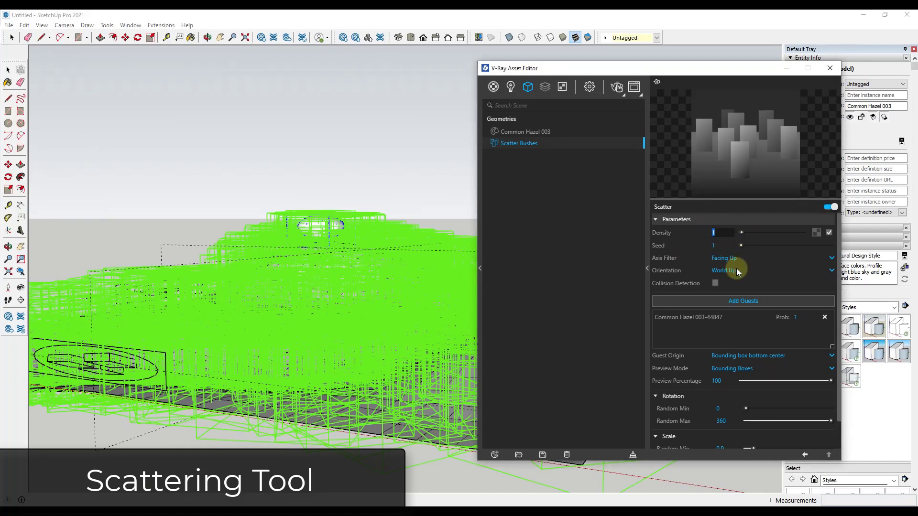
pyautogui.write('.01')
pyautogui.press('Return')
pyautogui.click(297, 279)
pyautogui.moveTo(298, 278); pyautogui.dragTo(366, 247, button='middle')
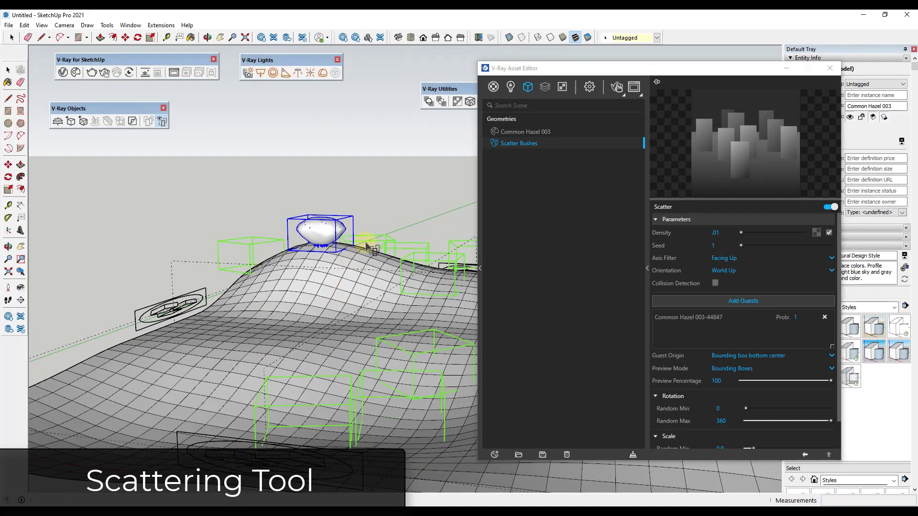
pyautogui.moveTo(604, 69); pyautogui.dragTo(719, 28)
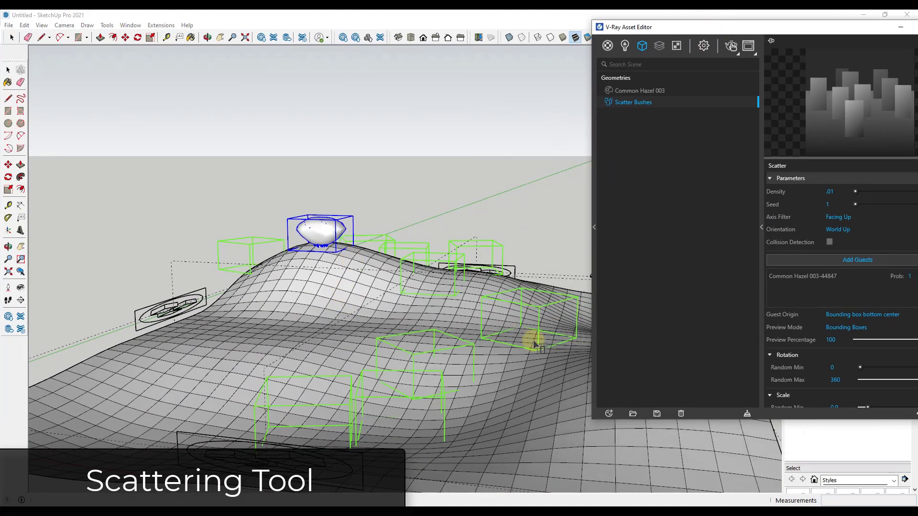
pyautogui.click(375, 303)
pyautogui.moveTo(375, 303)
pyautogui.mouseDown(button='middle')
pyautogui.moveTo(246, 263)
pyautogui.moveTo(430, 313)
pyautogui.moveTo(430, 322)
pyautogui.moveTo(410, 324)
pyautogui.mouseUp(button='middle')
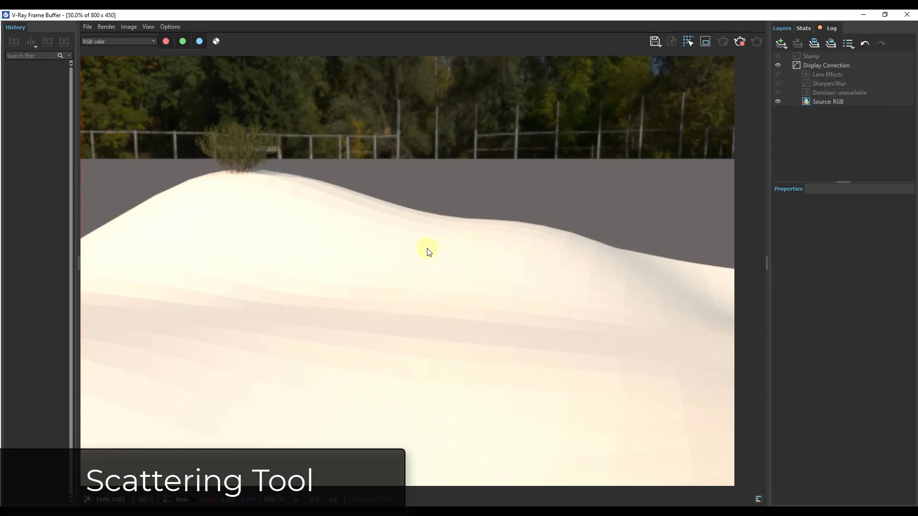
# Zoom the V-Ray Frame Buffer render to inspect the scattered bush
pyautogui.scroll(-3, 419, 266)
pyautogui.scroll(1, 421, 266)
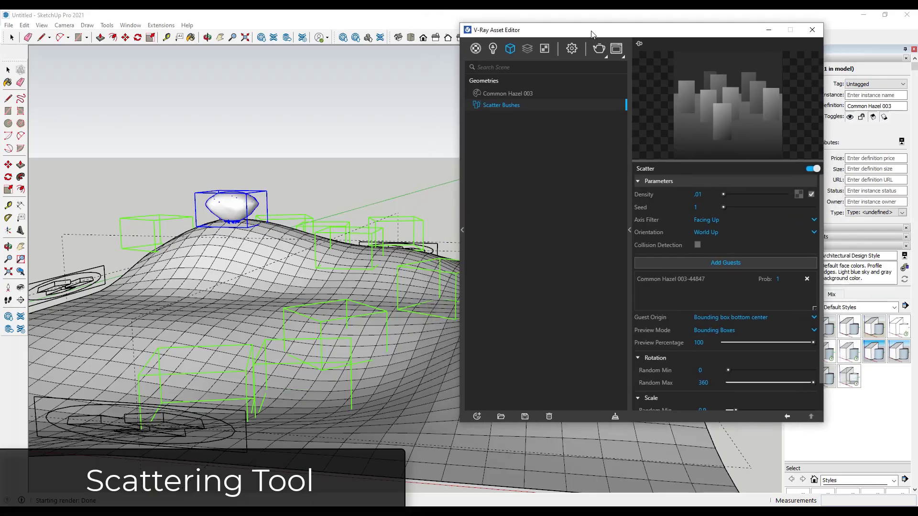
# Set the Scatter Bushes seed to 6 and the density to .05
pyautogui.moveTo(581, 24); pyautogui.dragTo(641, 24)
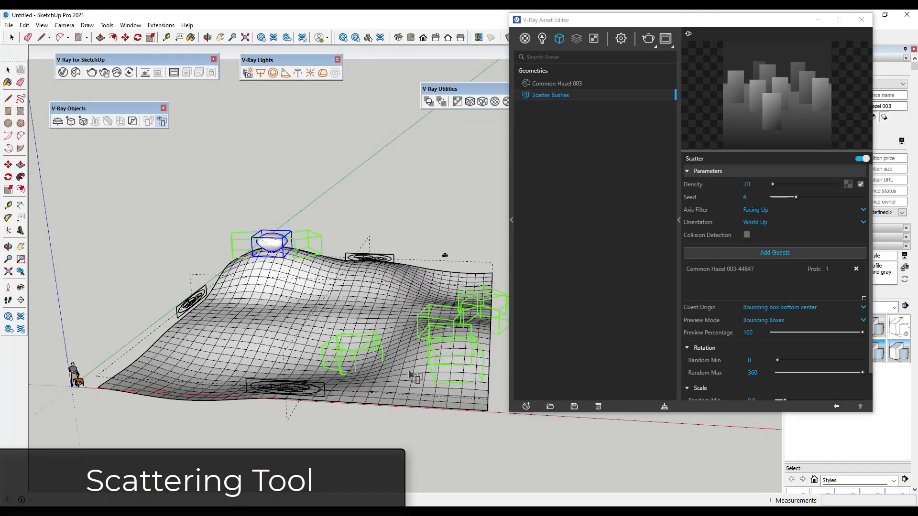
pyautogui.scroll(1, 410, 375)
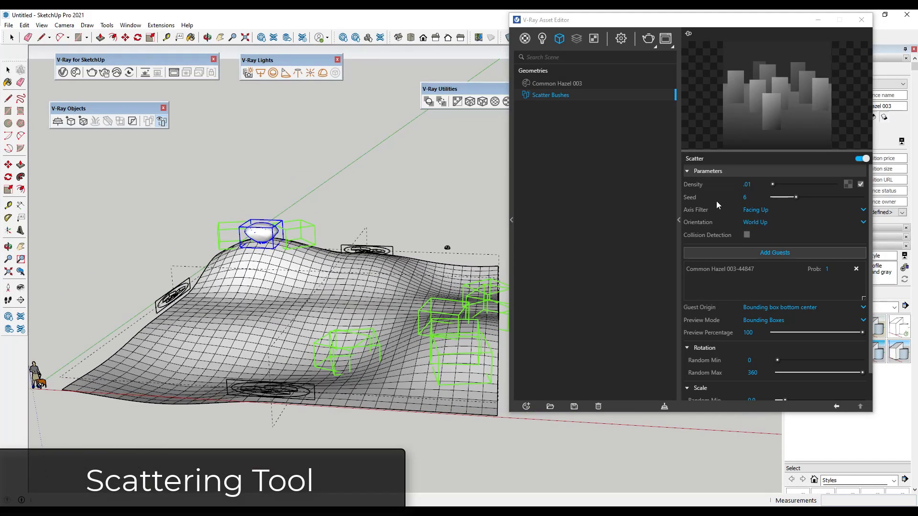
pyautogui.moveTo(796, 197)
pyautogui.mouseDown()
pyautogui.moveTo(834, 200)
pyautogui.moveTo(784, 196)
pyautogui.mouseUp()
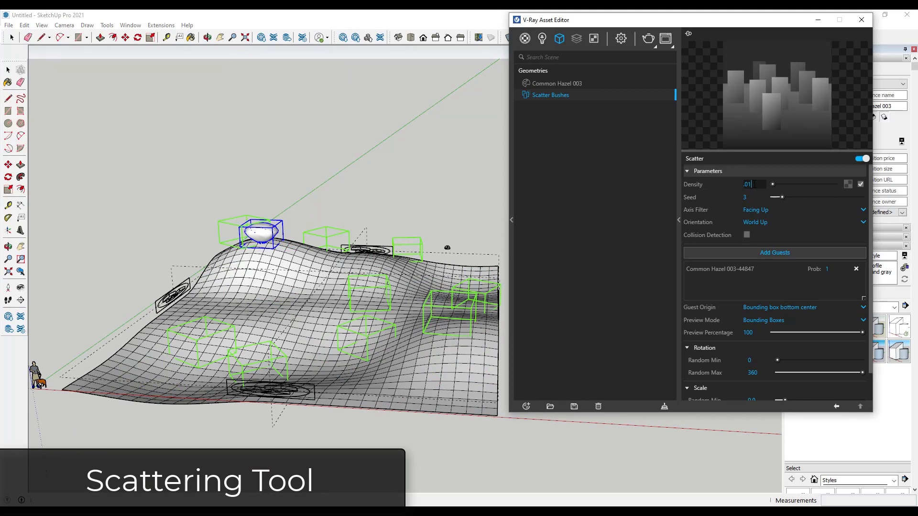
pyautogui.write('.05')
pyautogui.press('Return')
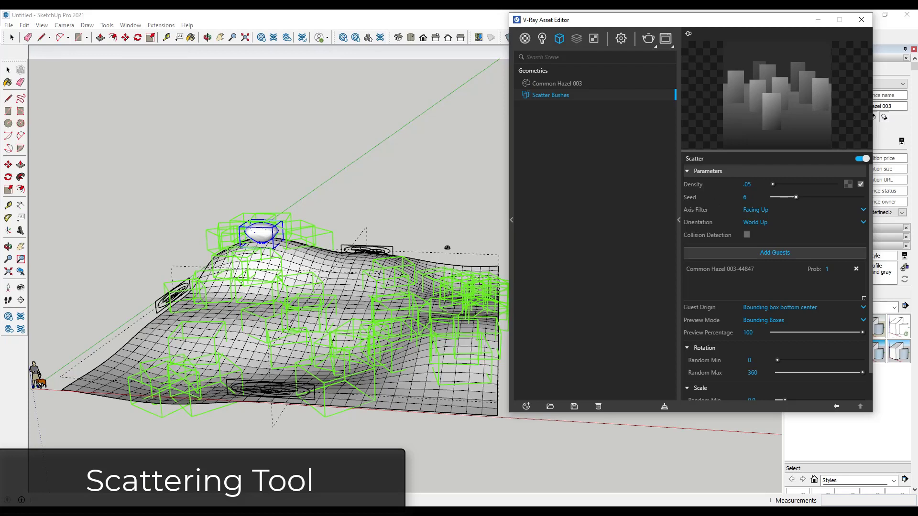
# Give the scattered bushes a random scale with Min .5 and Max 1.5
pyautogui.scroll(-2, 762, 237)
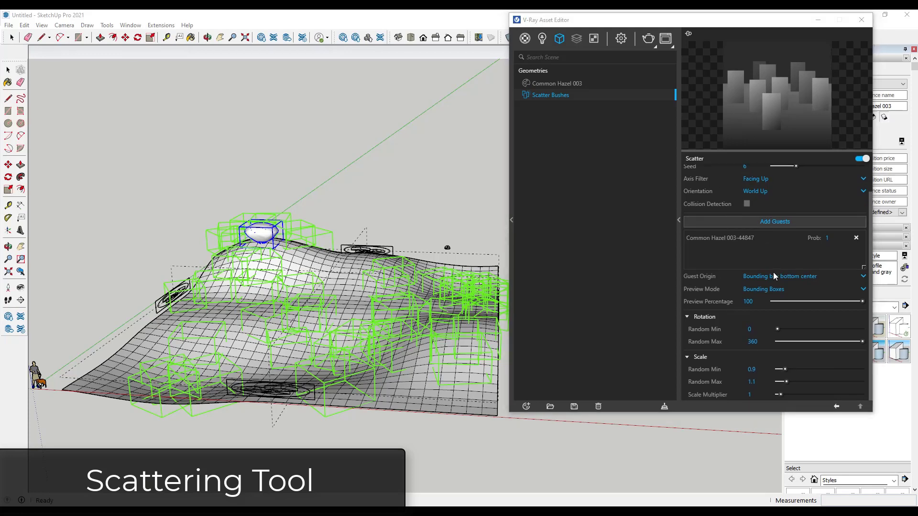
pyautogui.click(760, 370)
pyautogui.write('5')
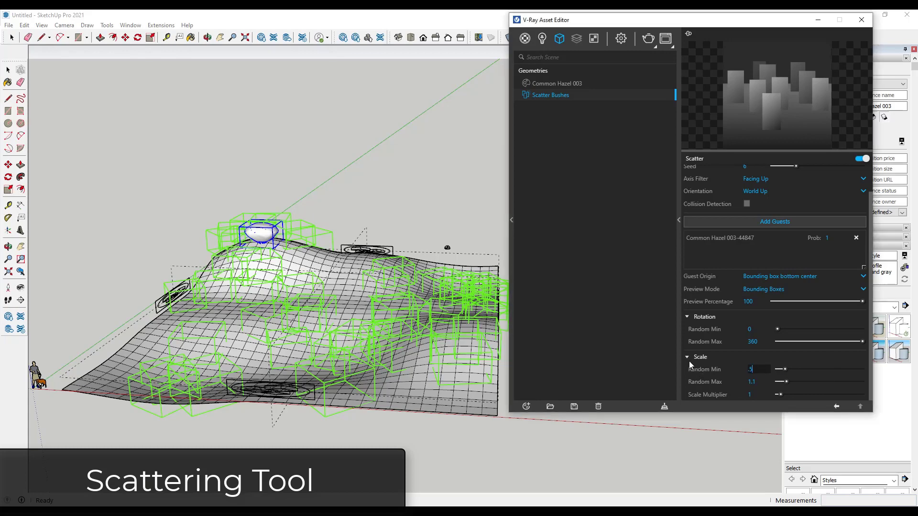
pyautogui.press('Return')
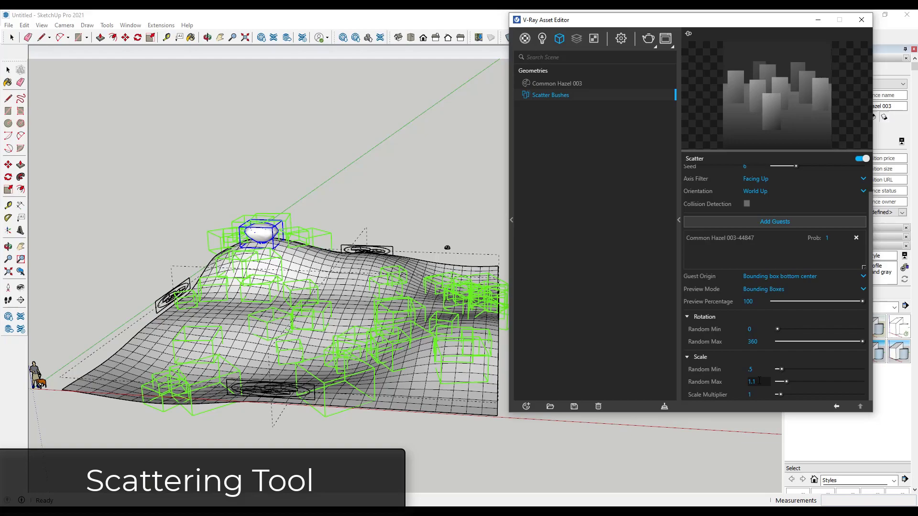
pyautogui.write('1.5')
pyautogui.press('Return')
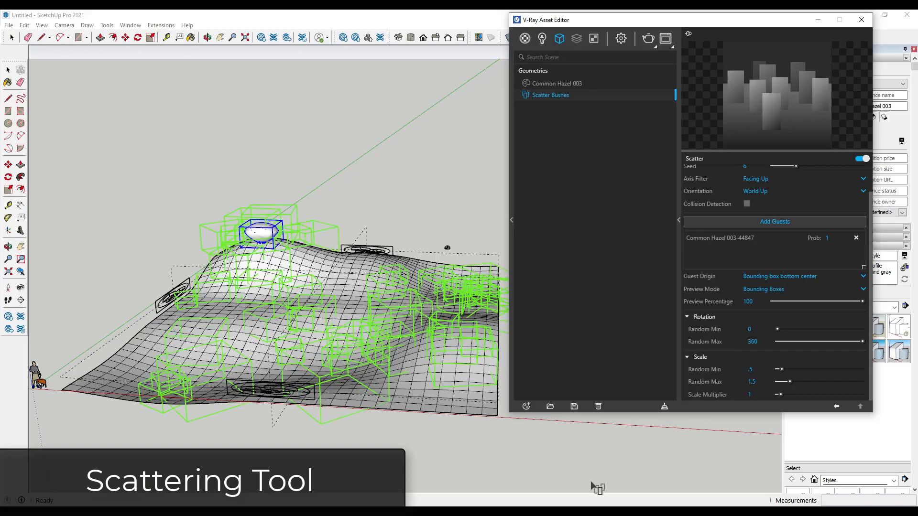
pyautogui.scroll(10, 282, 354)
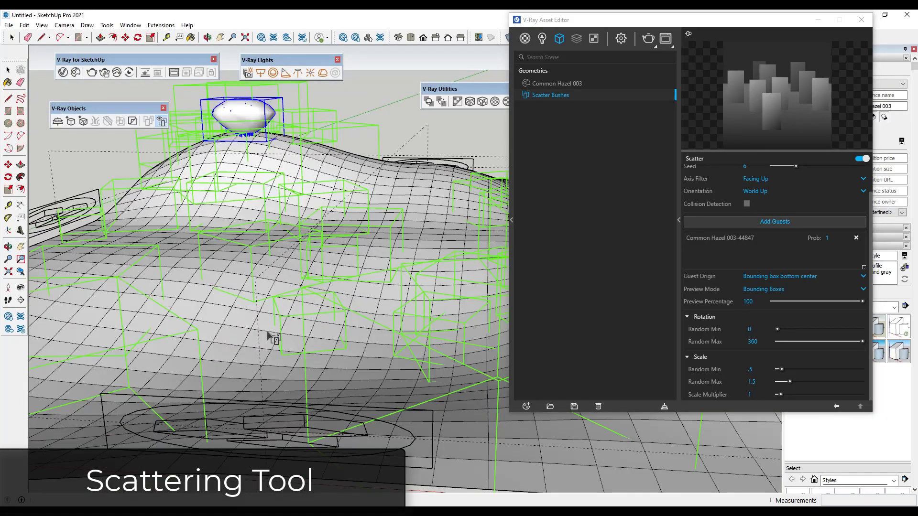
pyautogui.scroll(-5, 270, 337)
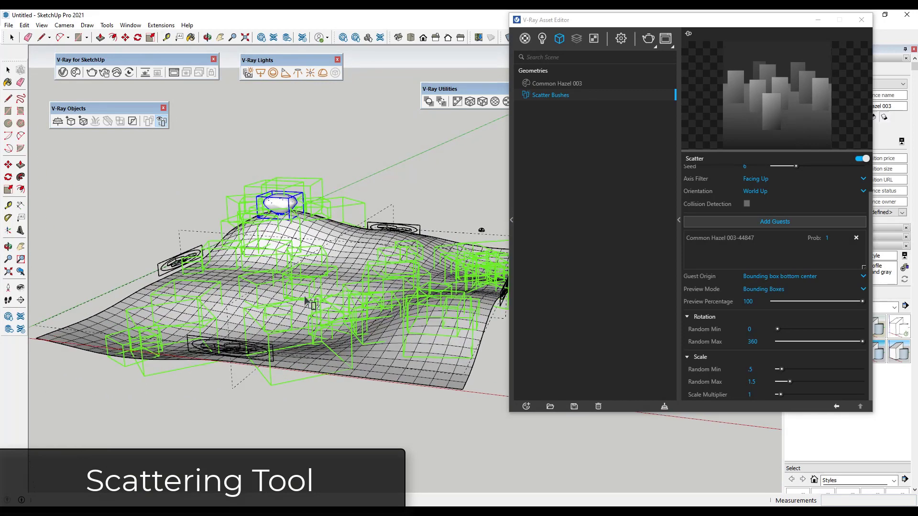
pyautogui.scroll(2, 774, 338)
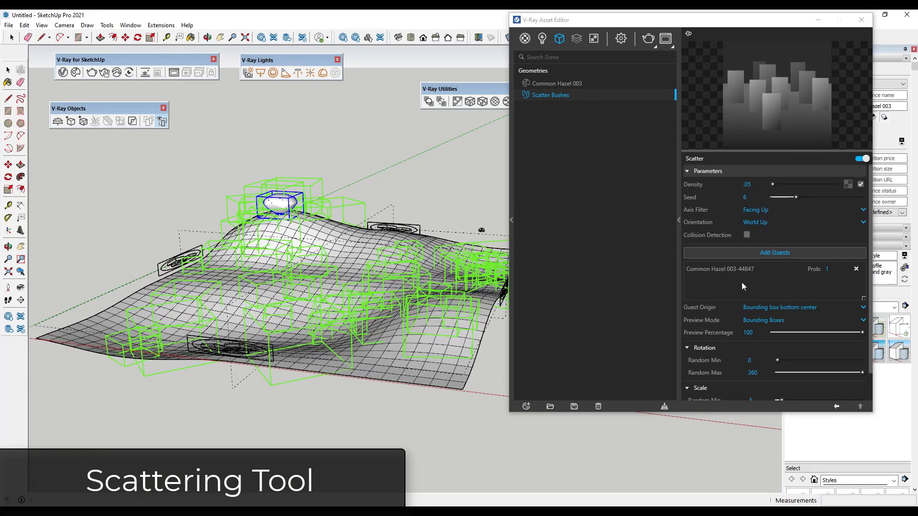
pyautogui.scroll(3, 249, 287)
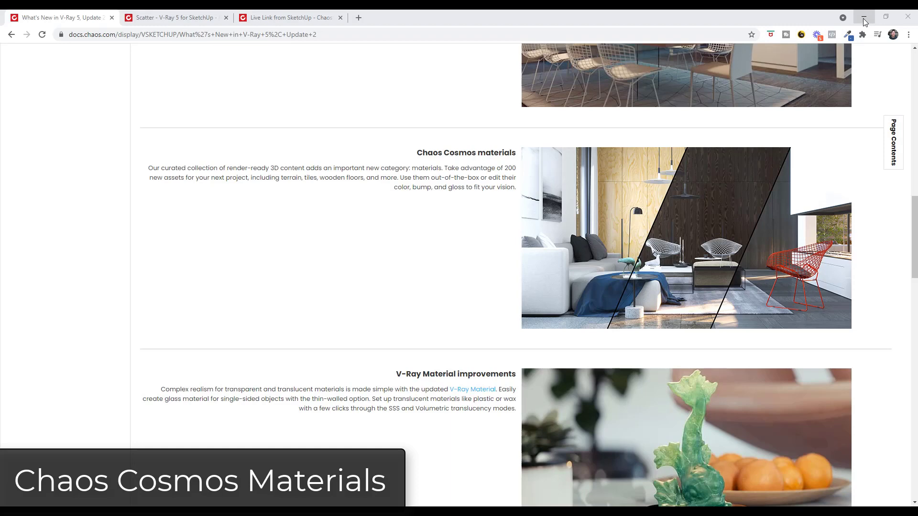
# Return to SketchUp, launch Chaos Cosmos and browse the New category: Materials collection
pyautogui.click(864, 21)
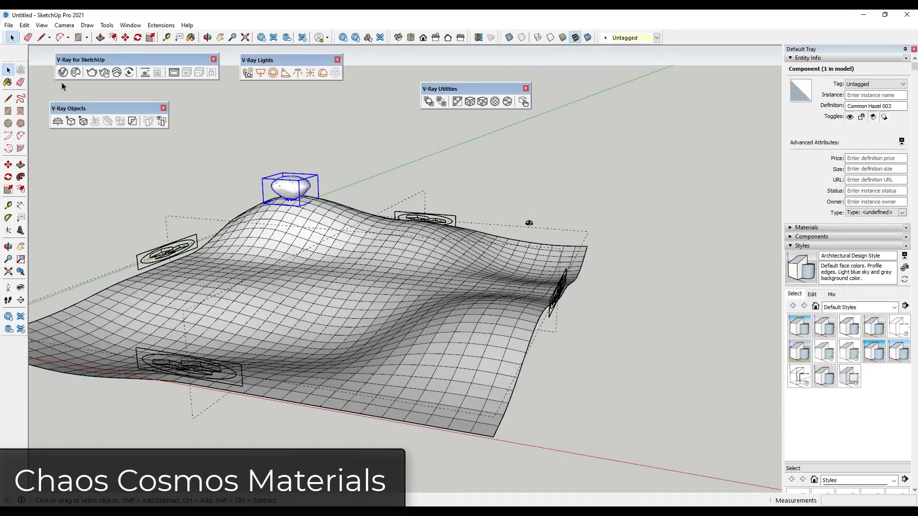
pyautogui.click(76, 72)
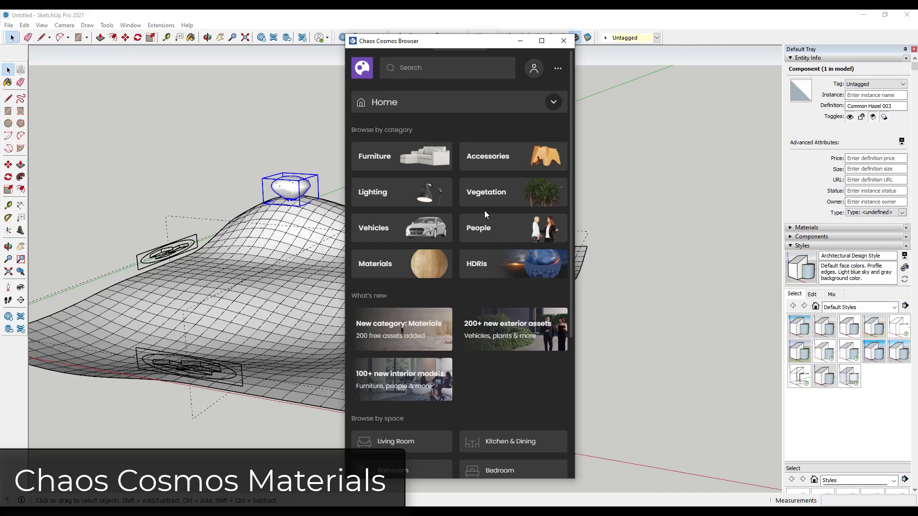
pyautogui.scroll(-2, 485, 214)
pyautogui.scroll(2, 421, 246)
pyautogui.click(399, 333)
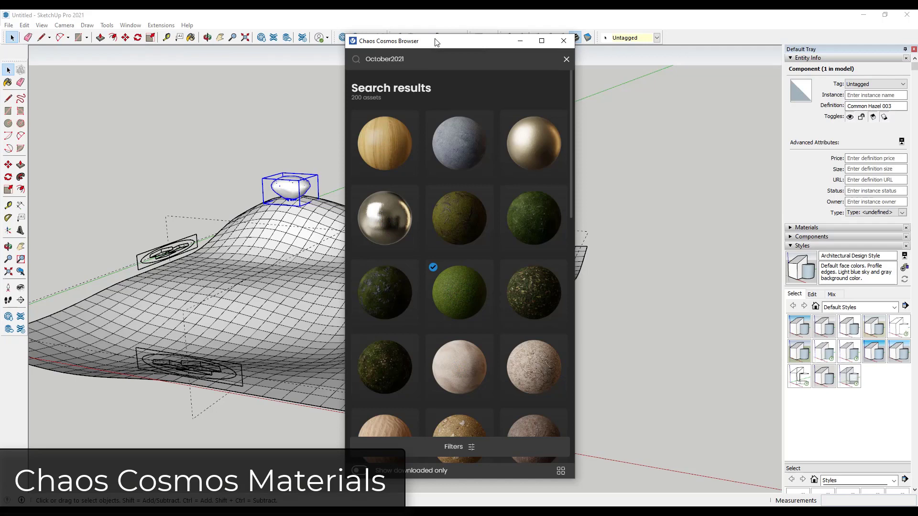
# Import the Grass 39-39 150cm material from its details page, with the terrain group selected
pyautogui.moveTo(435, 42); pyautogui.dragTo(660, 29)
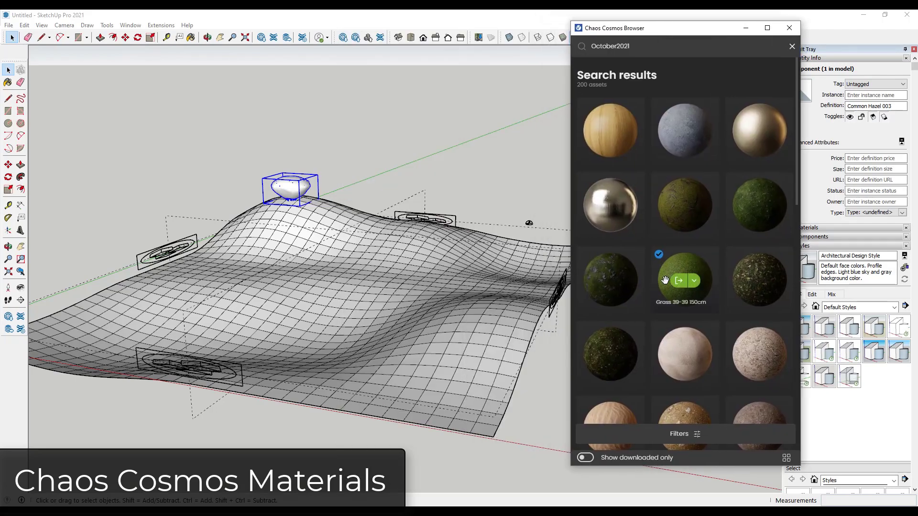
pyautogui.click(665, 280)
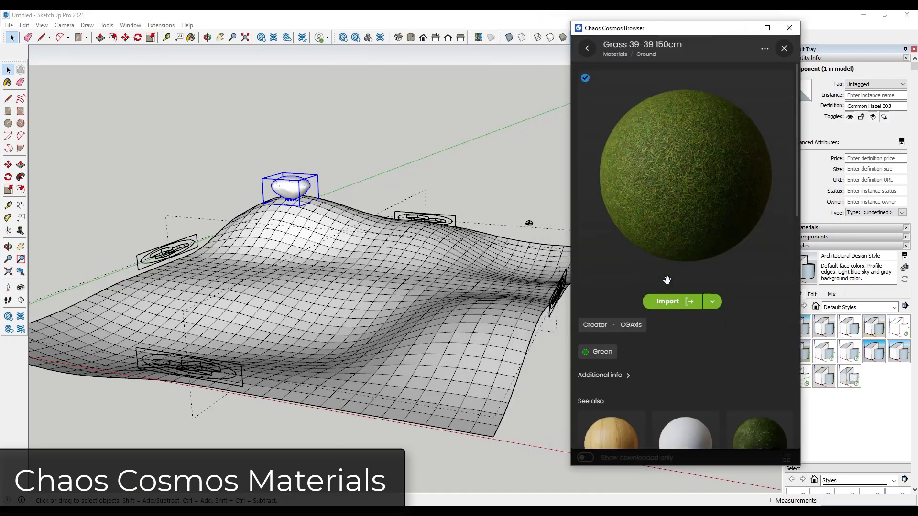
pyautogui.click(712, 306)
pyautogui.click(713, 306)
pyautogui.click(419, 289)
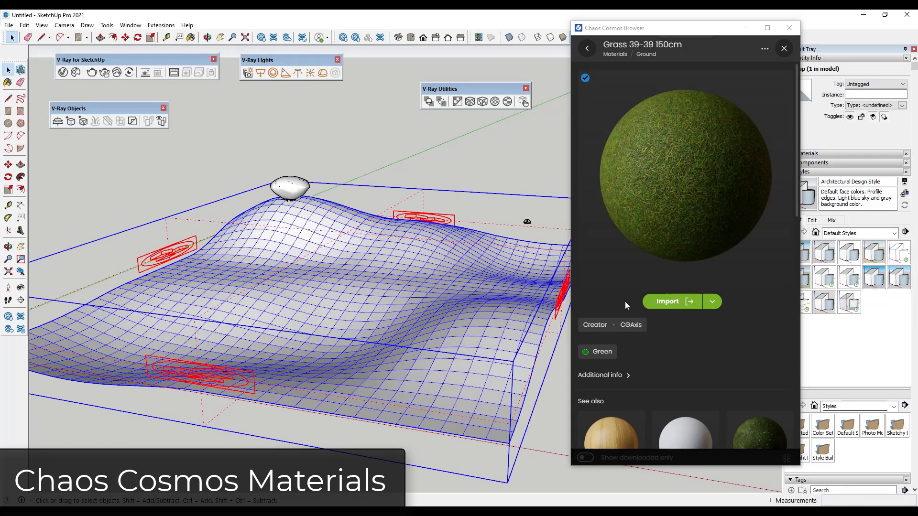
pyautogui.click(665, 303)
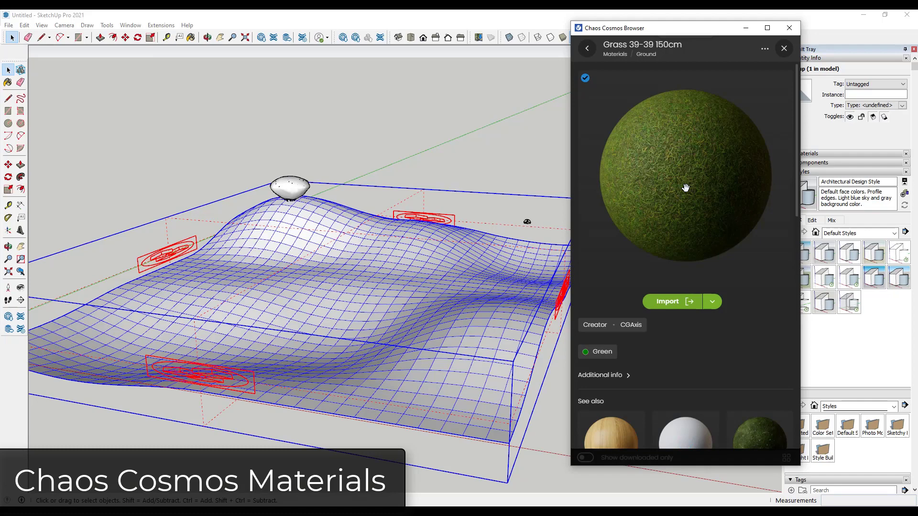
# Apply Grass 39-39 150cm from the Asset Editor's Materials list to all the geometry
pyautogui.click(163, 165)
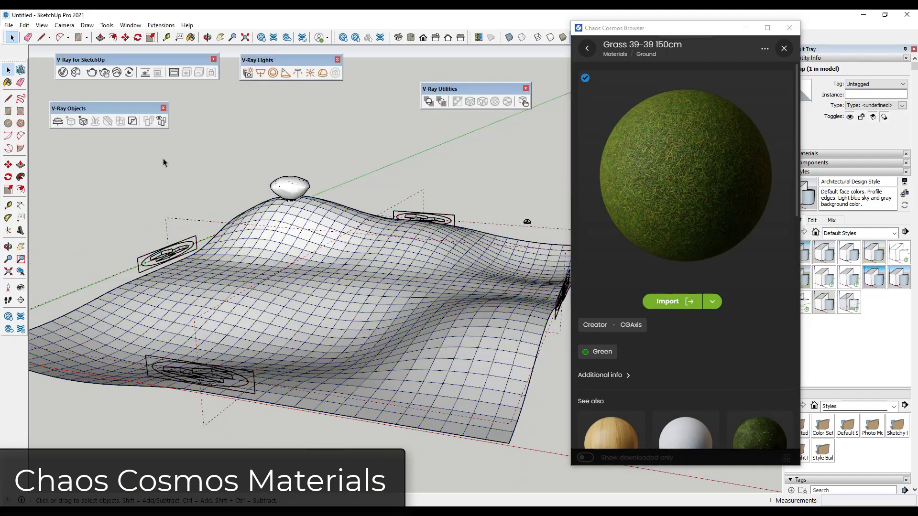
pyautogui.click(61, 72)
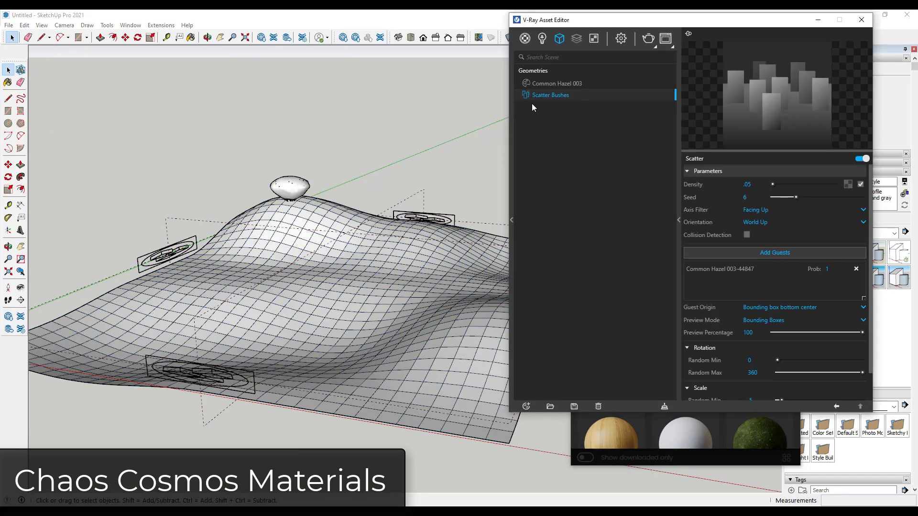
pyautogui.click(525, 40)
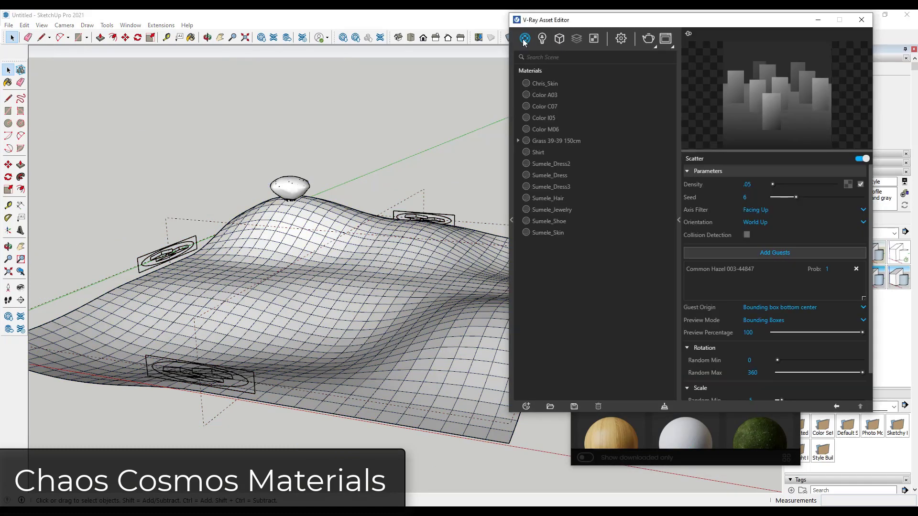
pyautogui.click(549, 141)
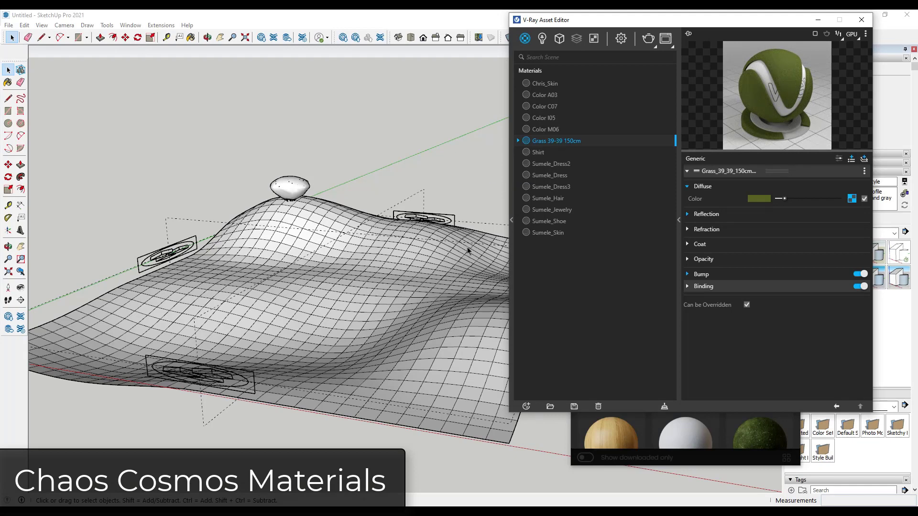
pyautogui.hotkey('ctrl', 'a')
pyautogui.rightClick(539, 140)
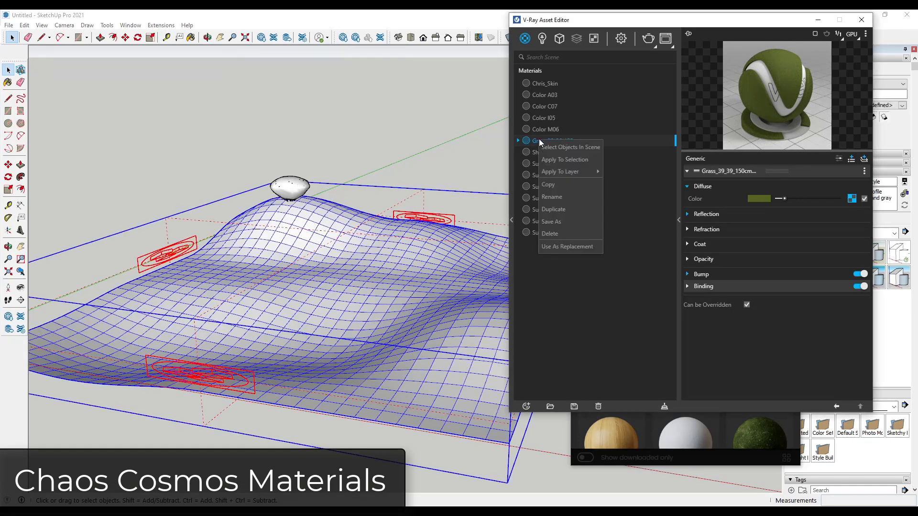
pyautogui.click(559, 161)
# Start an interactive V-Ray render of the grassy terrain with its bushes
pyautogui.scroll(5, 337, 335)
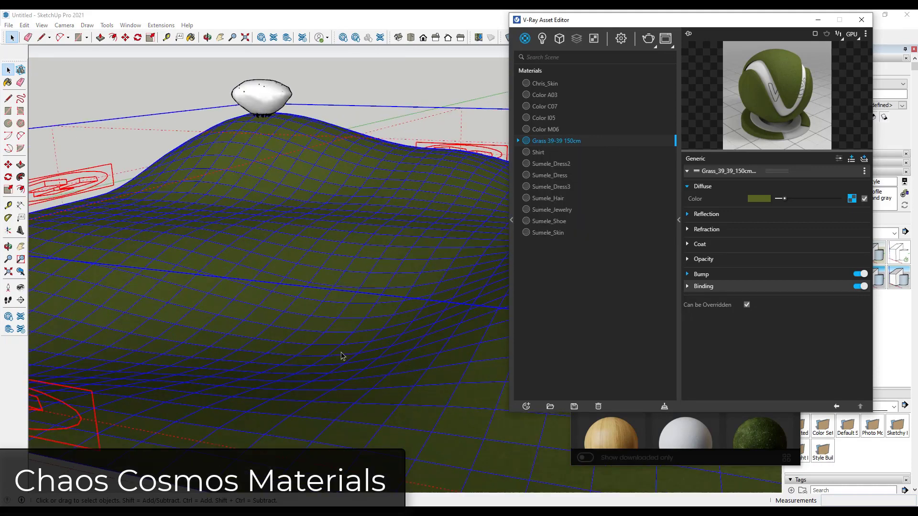
pyautogui.scroll(-1, 337, 335)
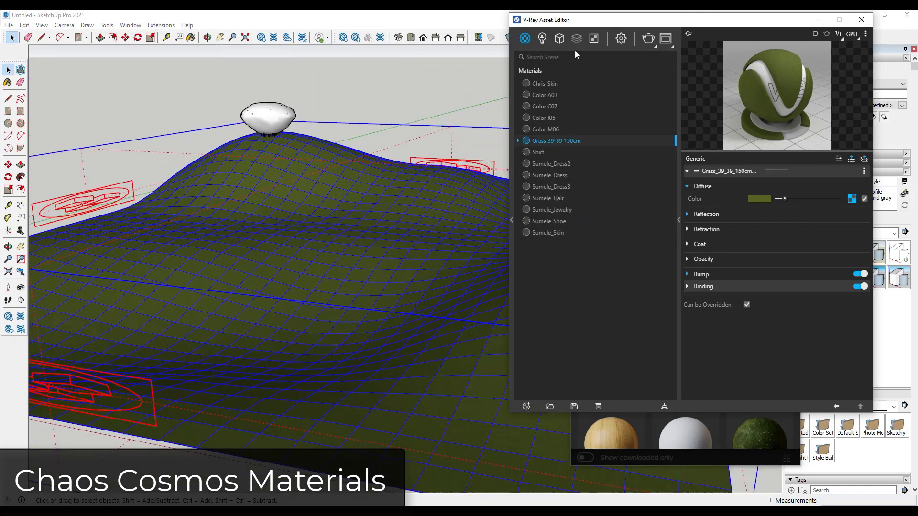
pyautogui.click(649, 40)
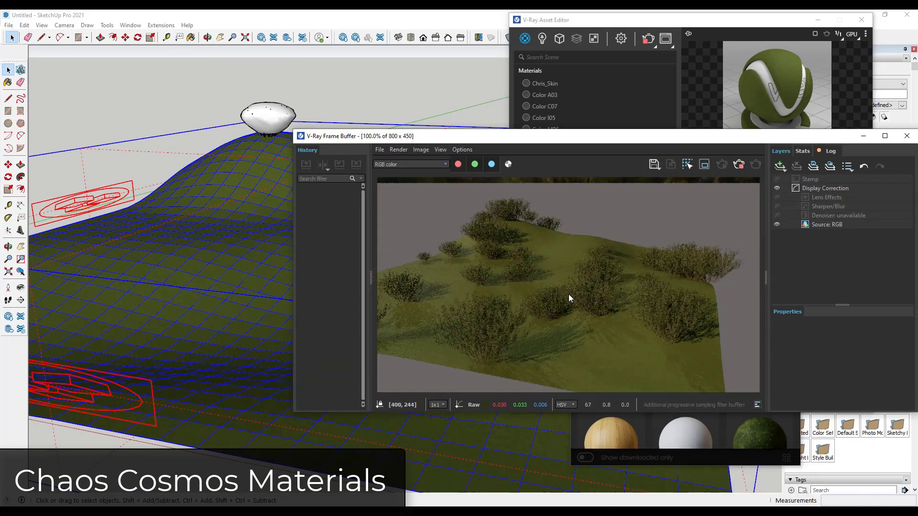
# Close the V-Ray Frame Buffer showing the finished grassy terrain render
pyautogui.click(907, 136)
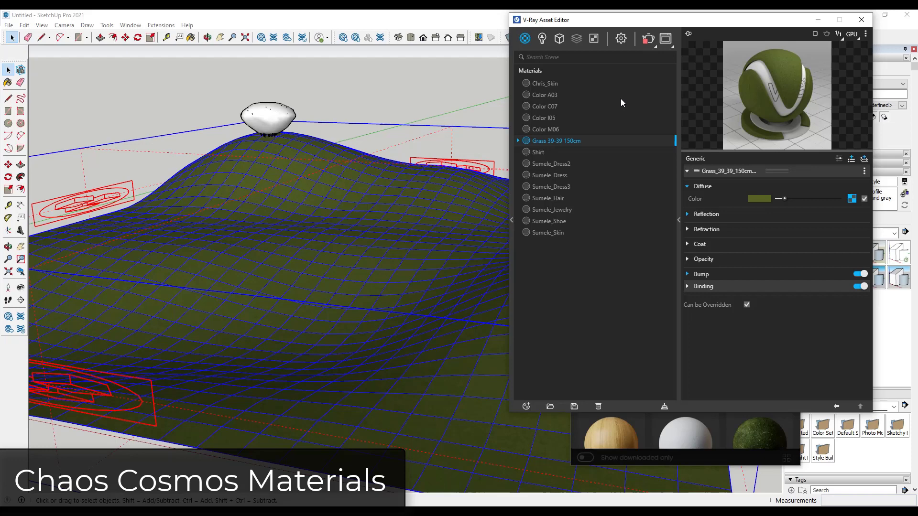
# Close the Asset Editor, go back to the October2021 Cosmos results, and browse the wood materials
pyautogui.click(861, 20)
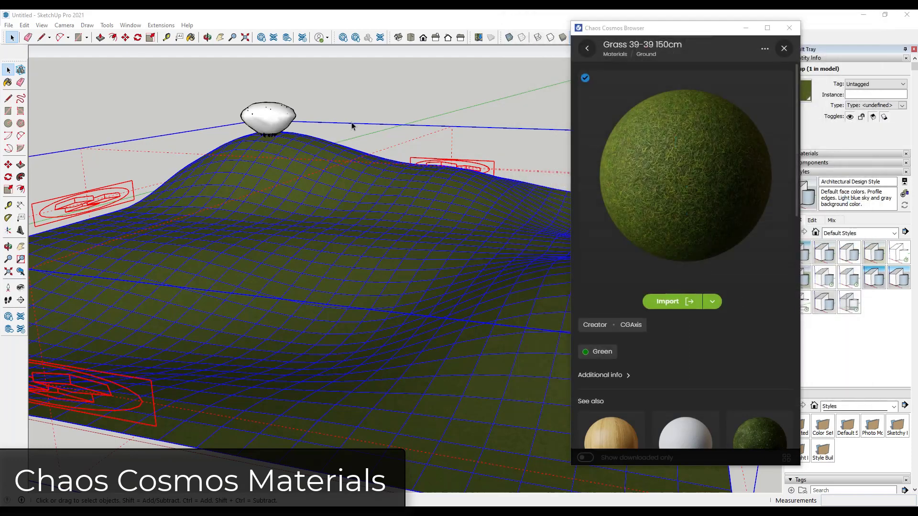
pyautogui.click(589, 49)
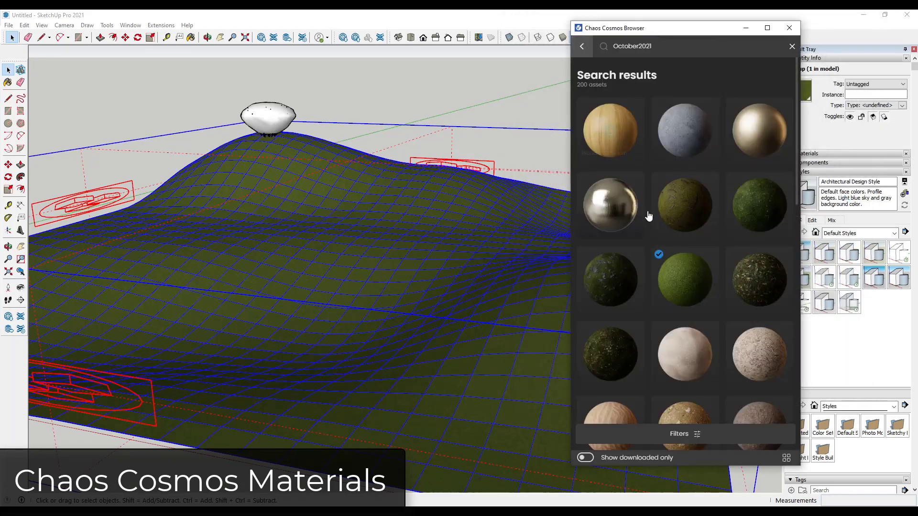
pyautogui.scroll(-5, 698, 303)
pyautogui.scroll(-5, 701, 297)
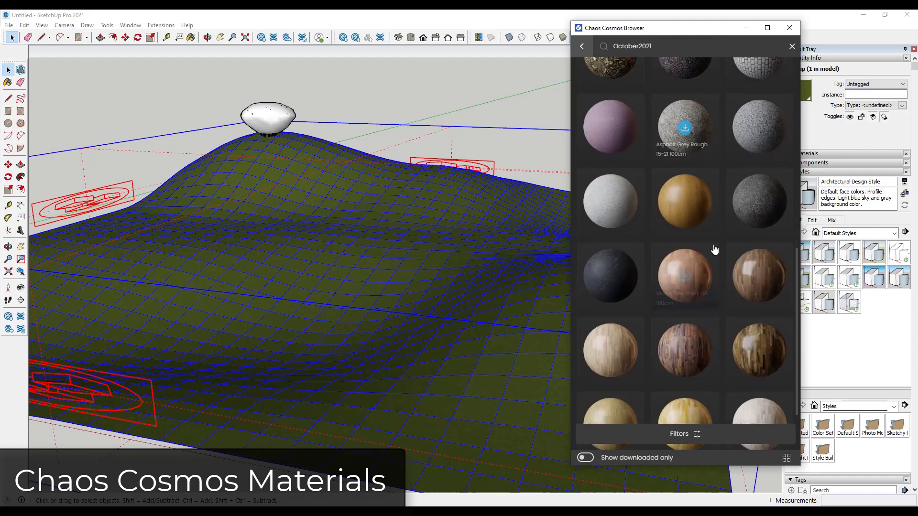
pyautogui.scroll(-10, 667, 191)
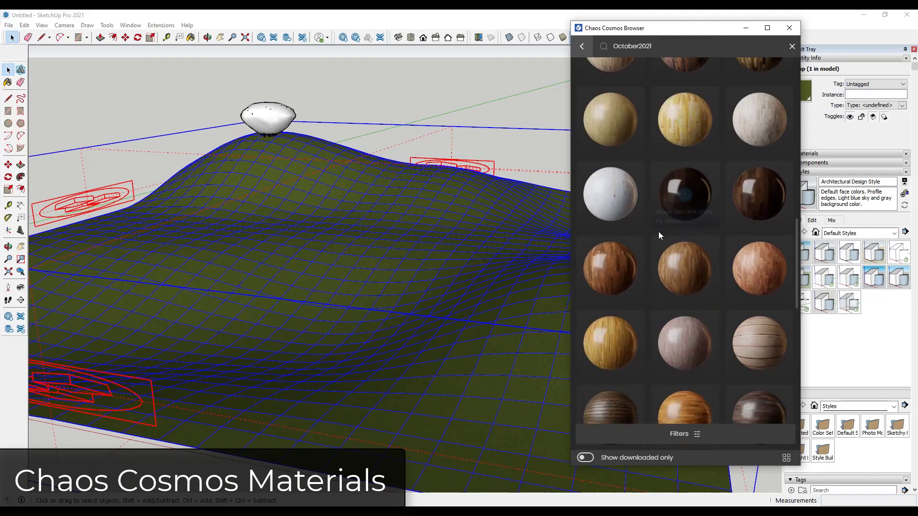
pyautogui.scroll(-4, 674, 213)
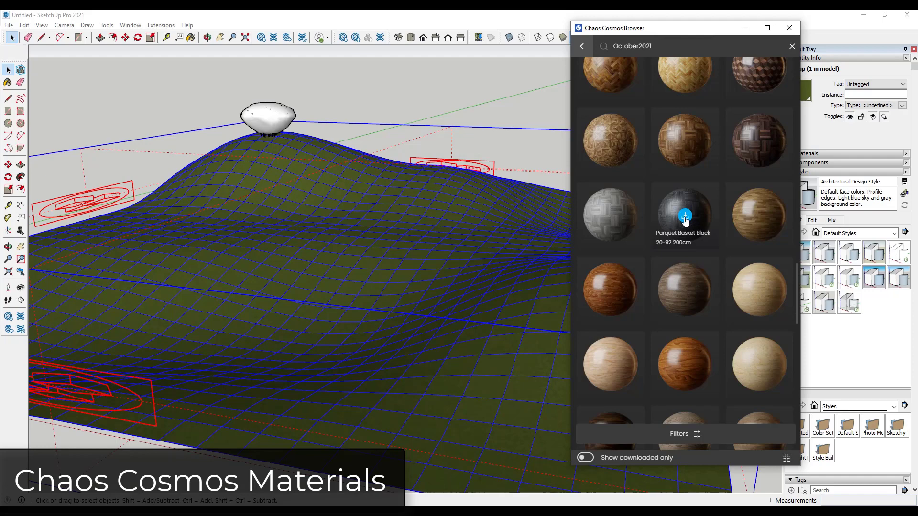
pyautogui.scroll(-5, 685, 219)
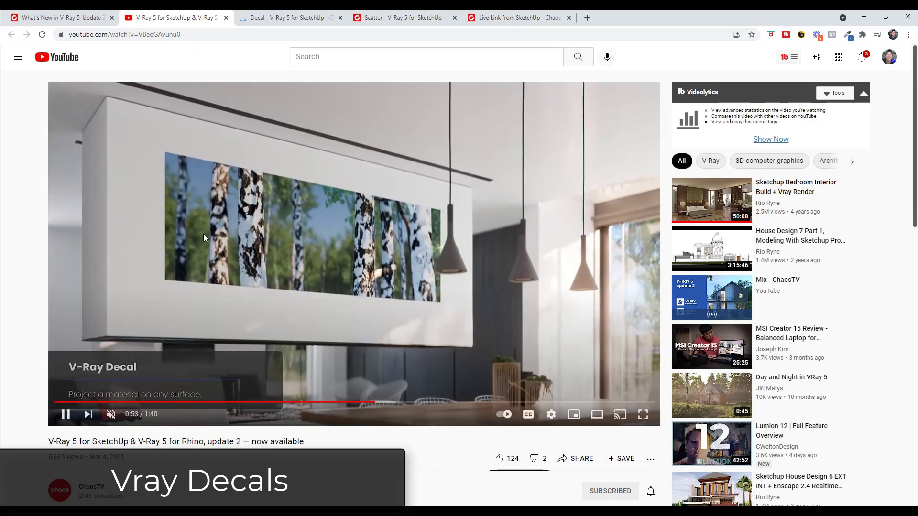
# Pause the V-Ray 5 Update 2 video and jump back to its V-Ray Decal section at 0:53
pyautogui.click(228, 275)
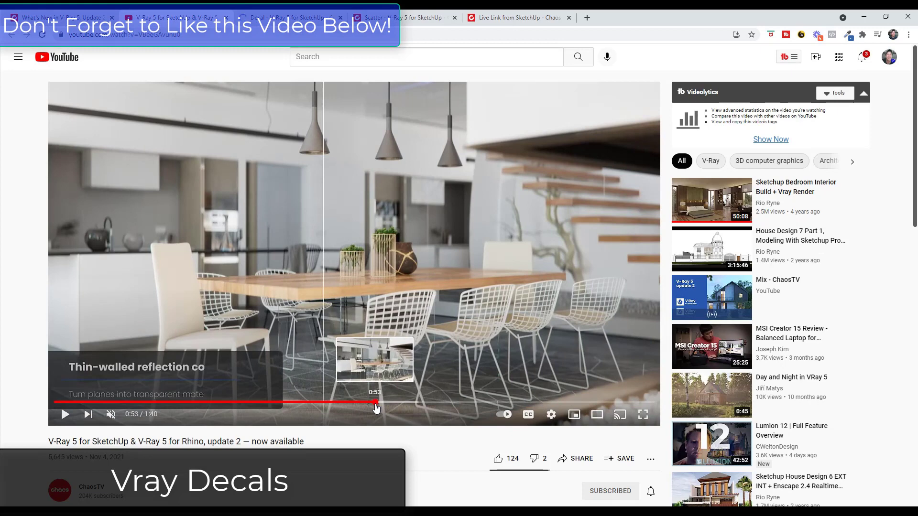
pyautogui.click(379, 402)
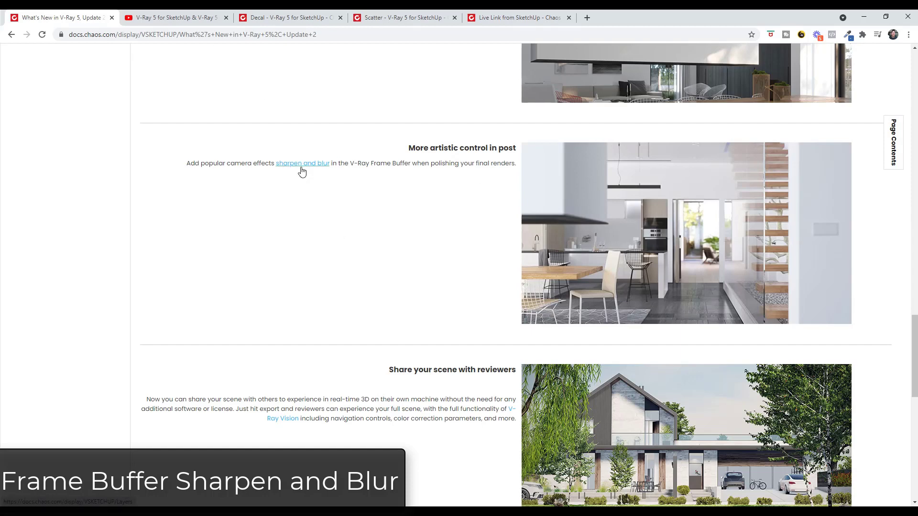
# Read down the Chaos What's New notes from the Frame Buffer section through the V-Ray Vision improvements
pyautogui.scroll(-5, 301, 170)
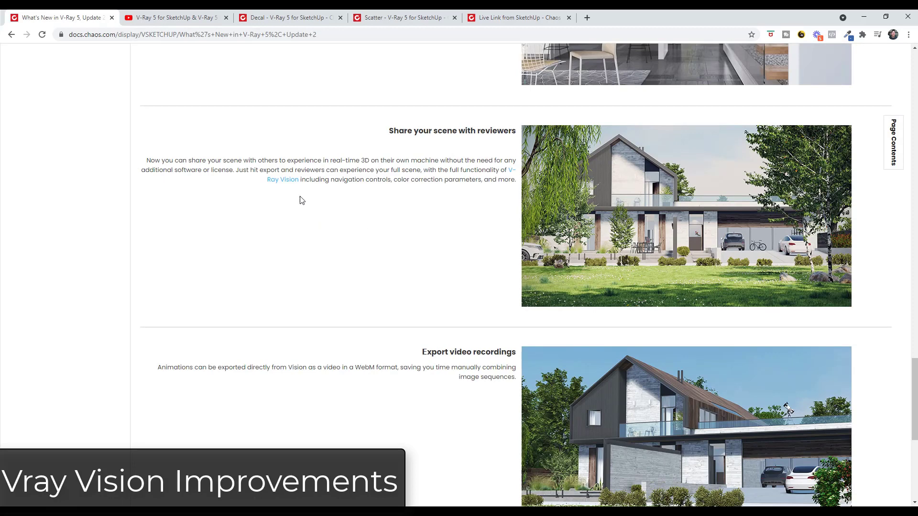
pyautogui.scroll(-1, 306, 203)
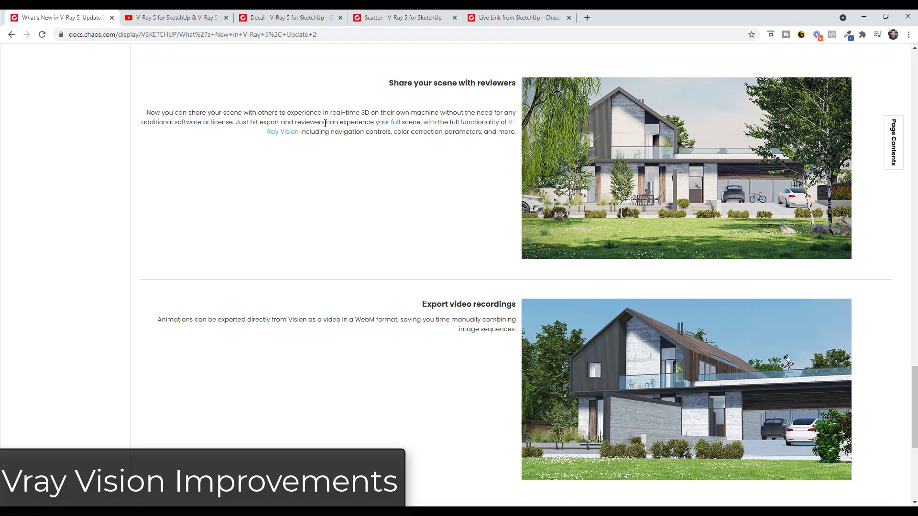
pyautogui.scroll(-5, 393, 199)
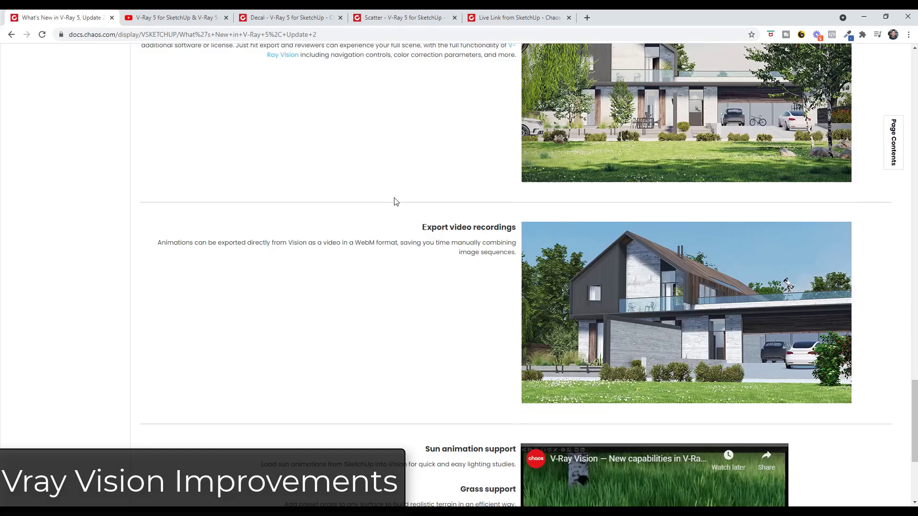
pyautogui.scroll(1, 390, 199)
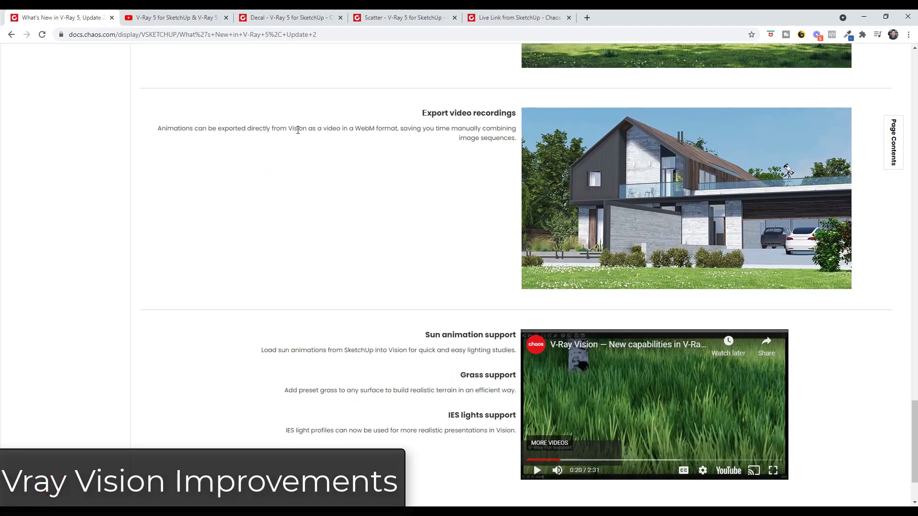
pyautogui.scroll(-2, 414, 190)
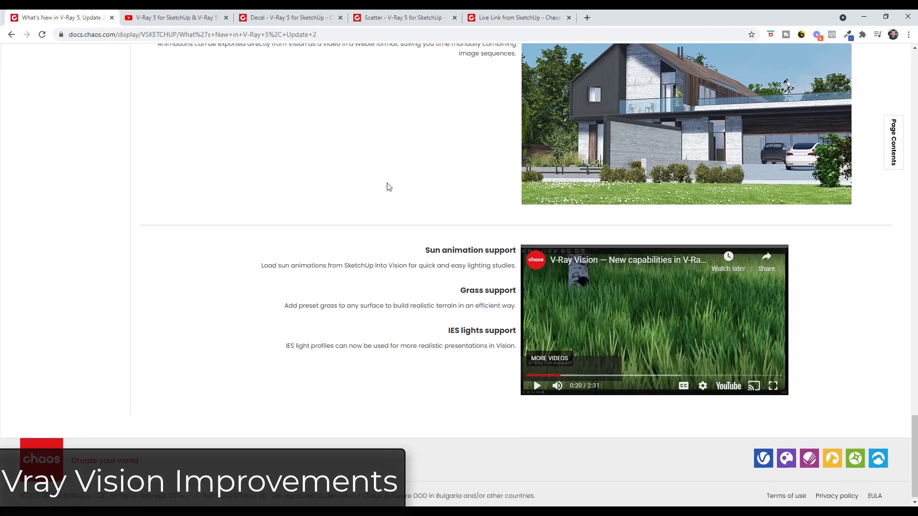